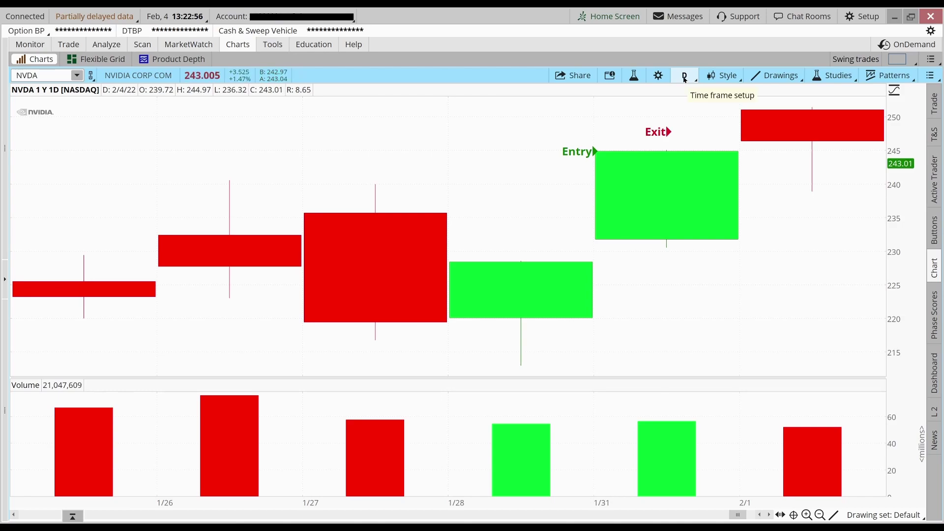
Show NVDA on the 1/31/22–2/1/22 : 1m time frame and measure the after-hours price move from the 16:00 close to about 19:49.
left_click(685, 77)
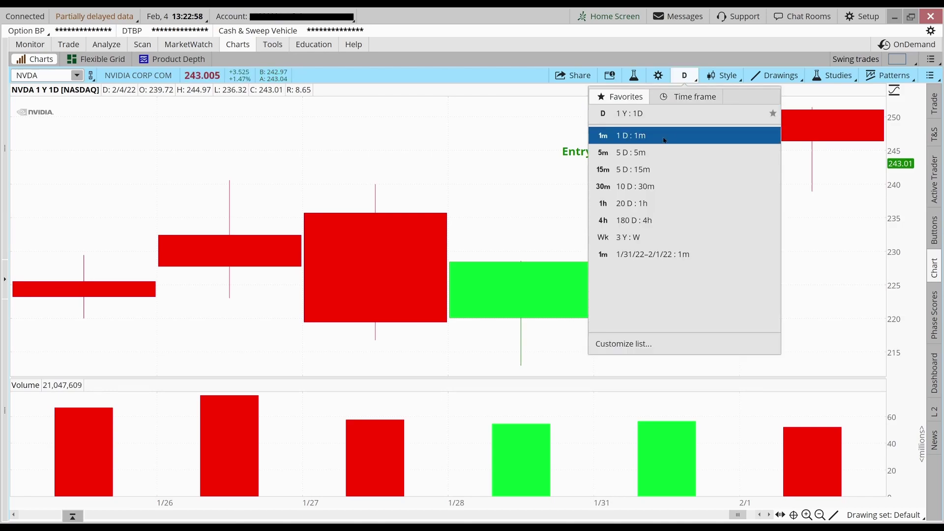
left_click(642, 255)
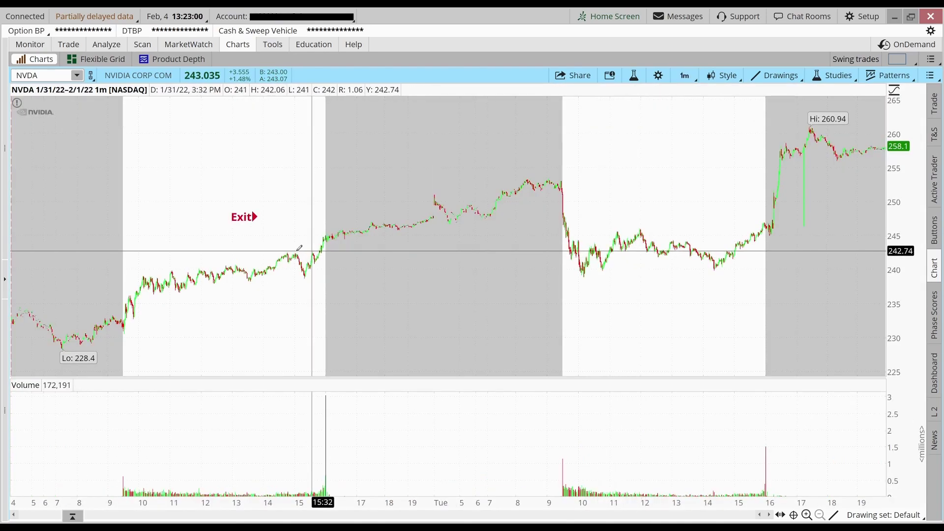
left_click_drag(264, 249, 583, 249)
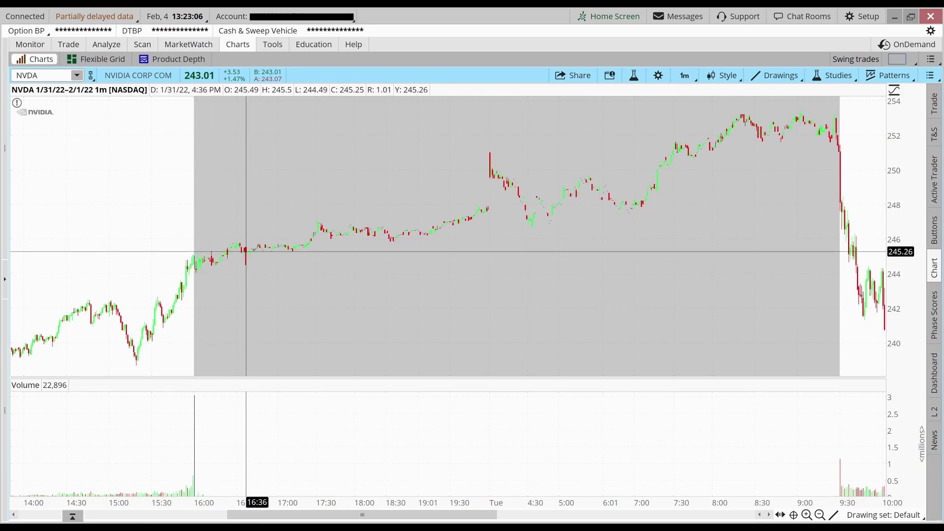
mouse_move(200, 257)
left_mouse_down()
mouse_move(517, 217)
mouse_move(548, 185)
mouse_move(653, 190)
mouse_move(732, 168)
mouse_move(650, 179)
mouse_move(626, 199)
mouse_move(476, 209)
left_mouse_up()
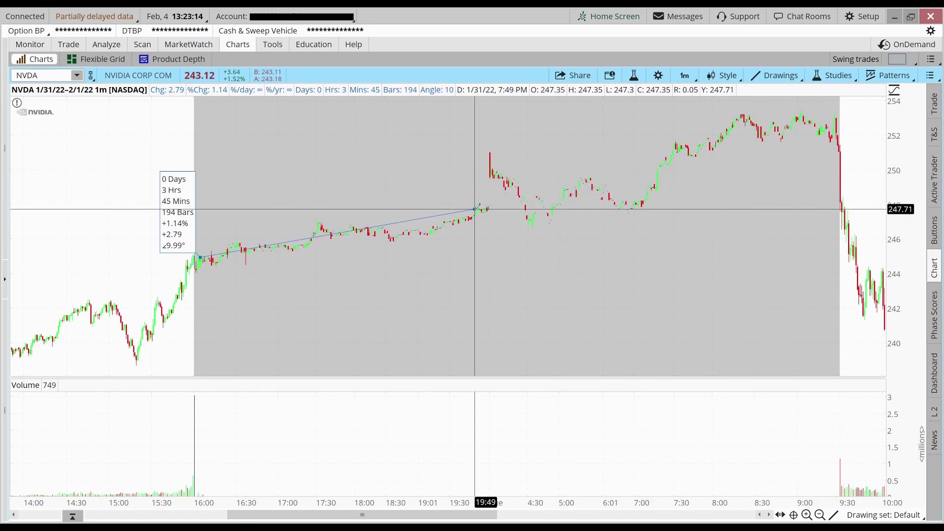
left_click_drag(476, 208, 477, 205)
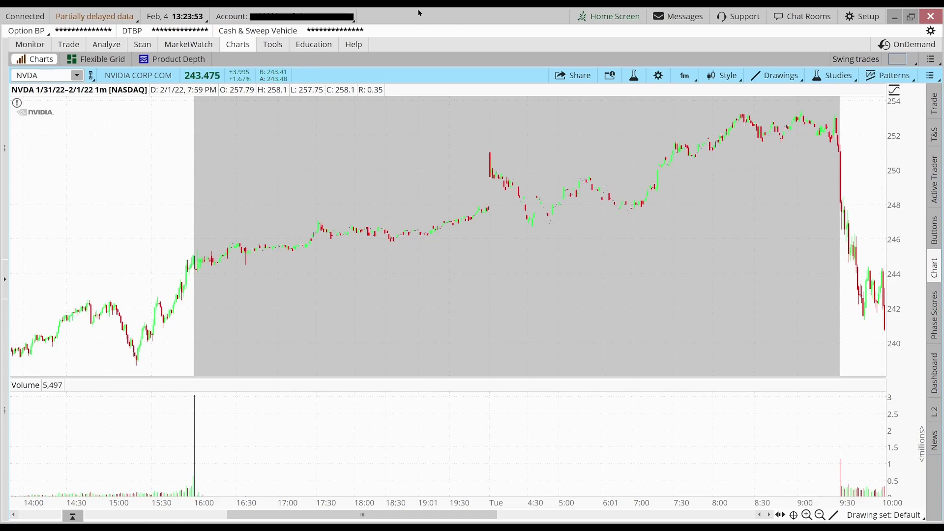
Return the NVDA chart to the 1 Y : 1D time frame and examine the January candles leading up to the entry and exit.
left_click(685, 75)
left_click(653, 237)
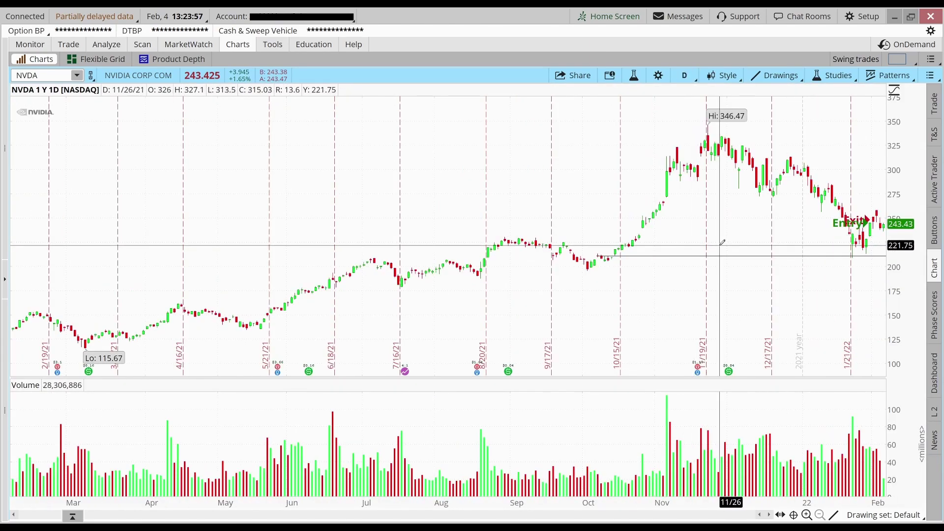
left_click_drag(880, 213, 615, 213)
left_click_drag(396, 212, 880, 187)
mouse_move(418, 173)
left_mouse_down()
mouse_move(866, 212)
mouse_move(855, 213)
left_mouse_up()
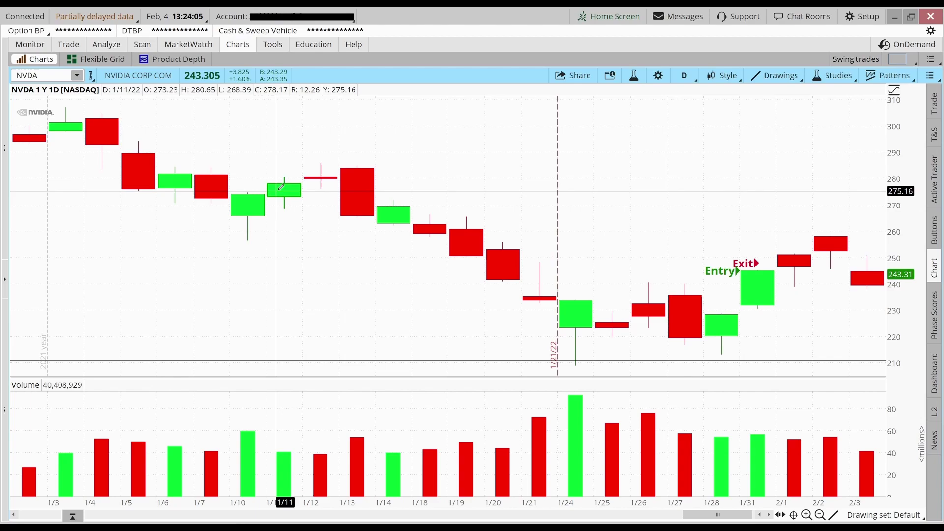
Measure the price changes between neighbouring daily NVDA candles starting at 1/11, 1/14 and 1/24.
left_click(298, 181)
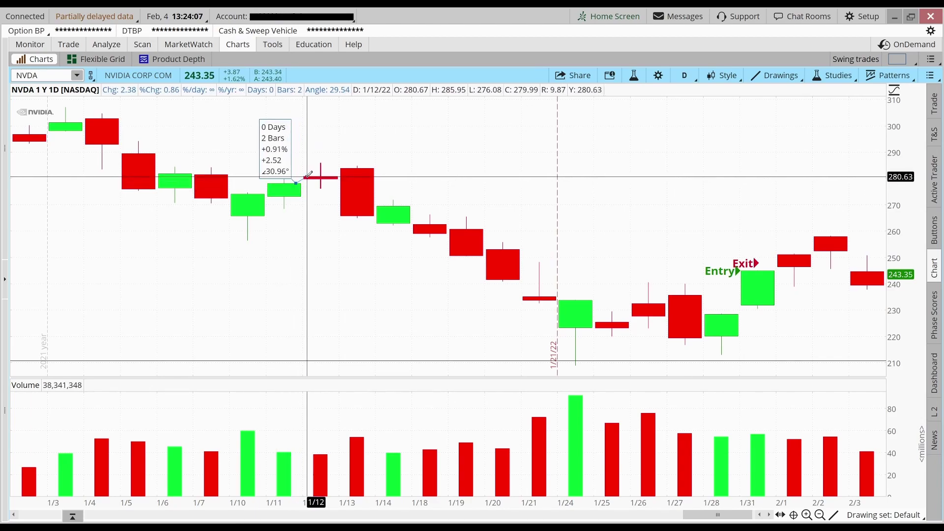
right_click(309, 178)
key("Escape")
left_click(404, 206)
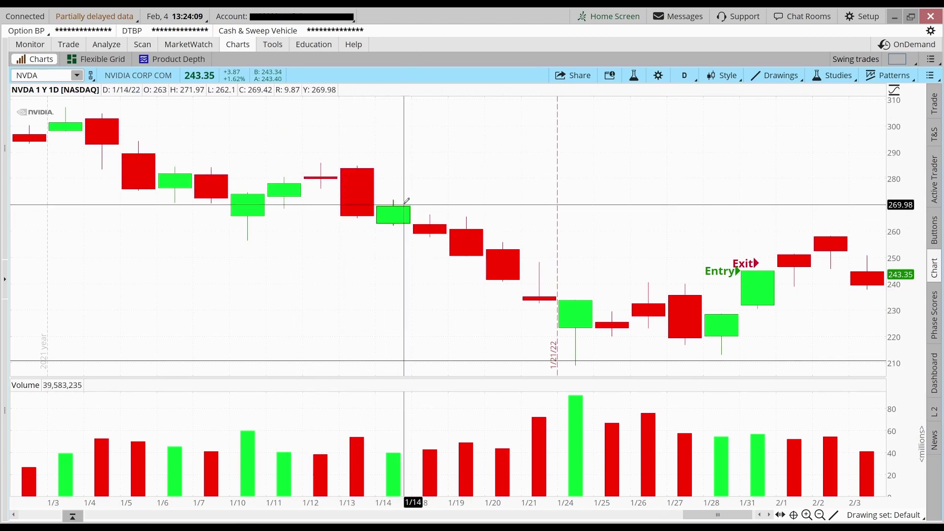
right_click(545, 211)
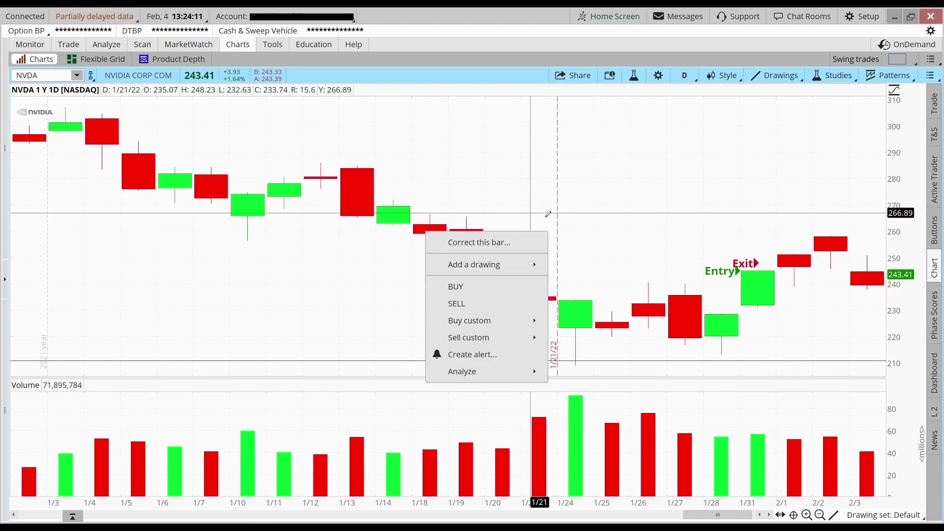
key("Escape")
left_click(594, 298)
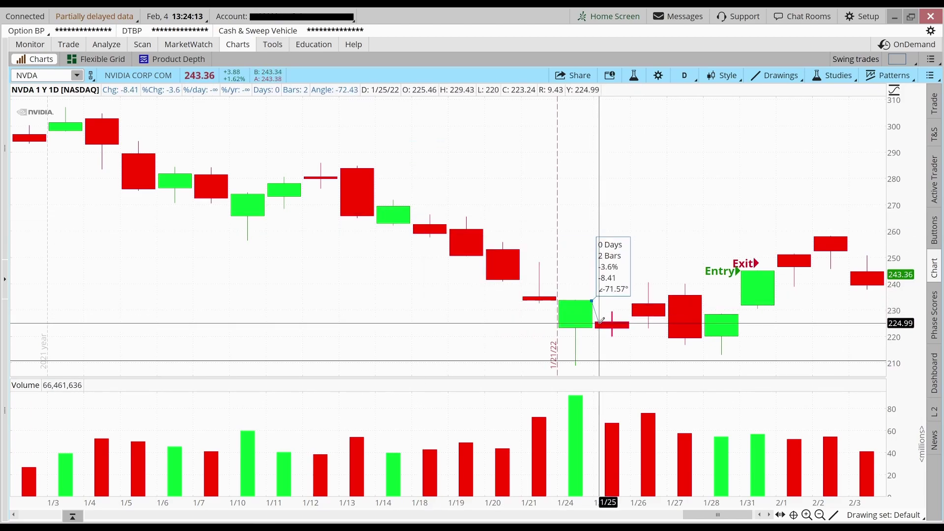
right_click(617, 325)
key("Escape")
Focus on the NVDA candles from late January to early February and measure from the top of the 1/28 candle.
left_click_drag(492, 295, 919, 254)
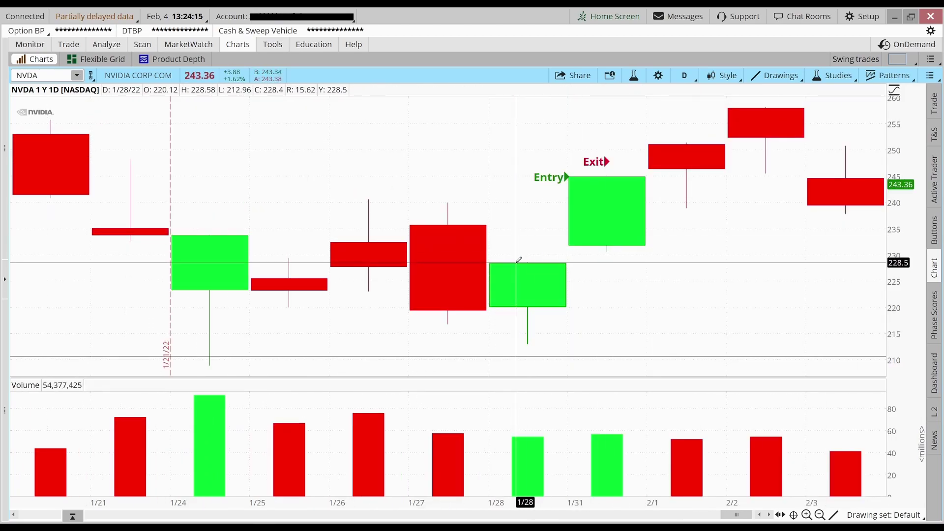
left_click(518, 259)
right_click(515, 266)
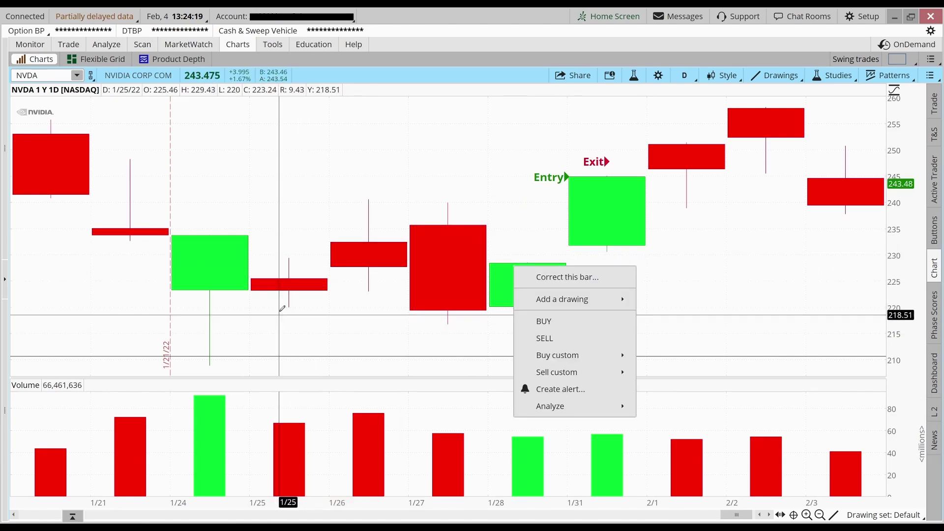
left_click(463, 147)
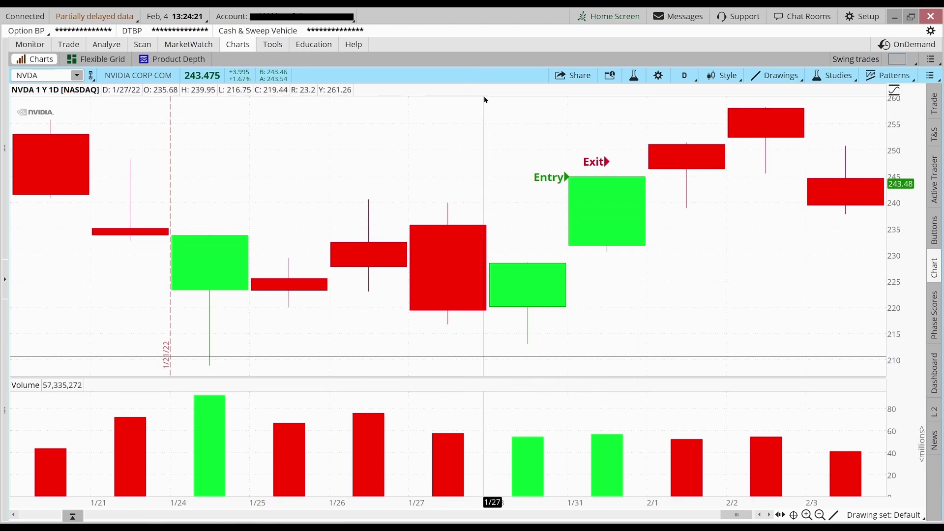
left_click(543, 262)
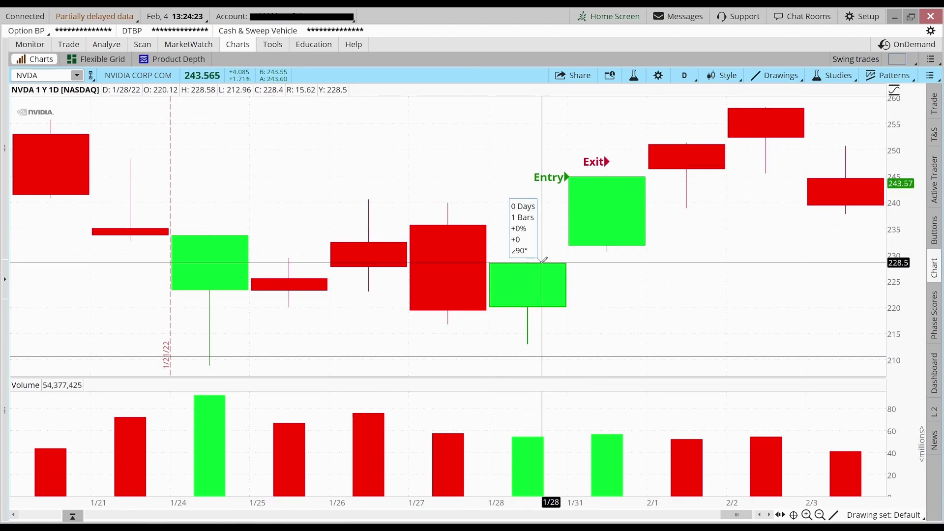
right_click(562, 244)
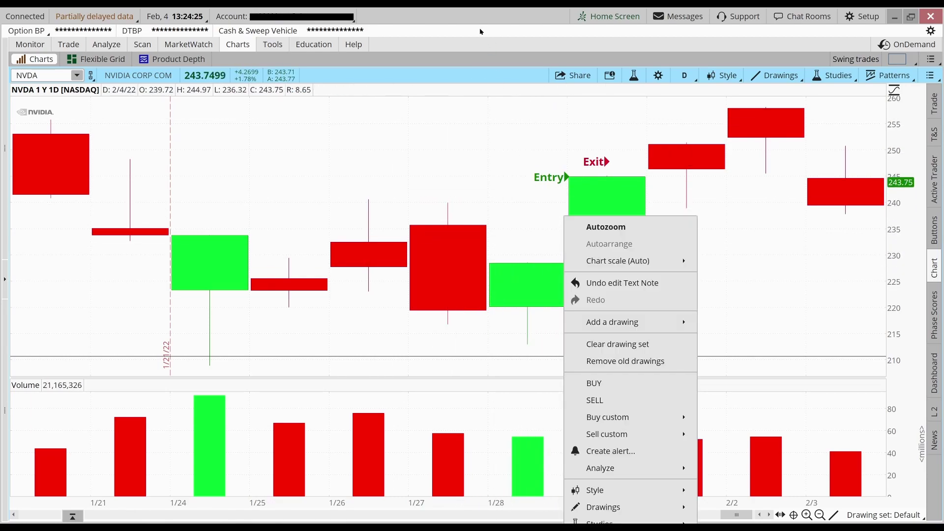
left_click(551, 231)
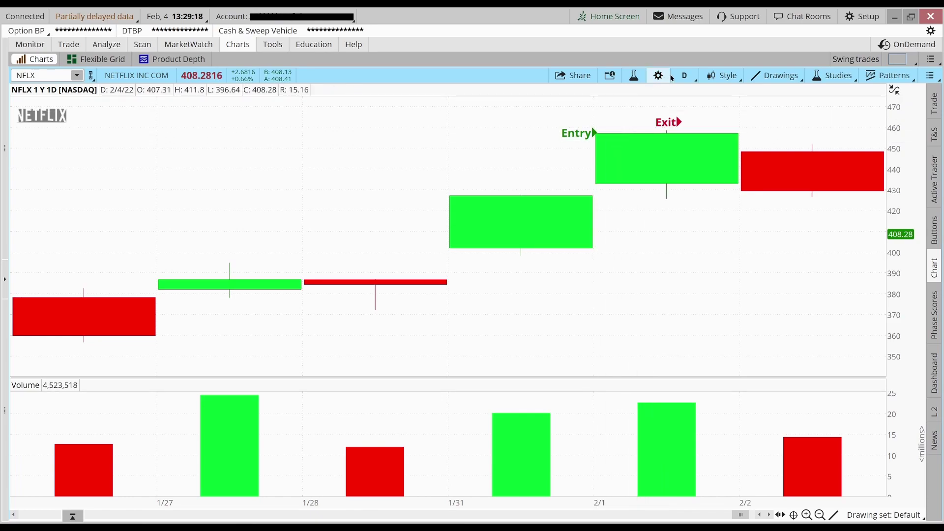
Show NFLX on the 2/1/22–2/2/22 : 1m time frame and measure the after-hours move from the close to the 17:25 peak.
left_click(685, 76)
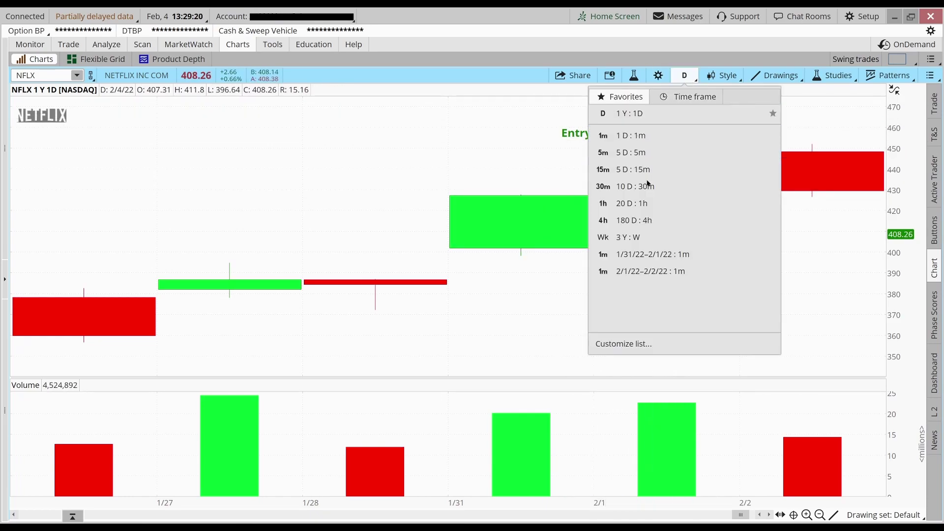
left_click(665, 272)
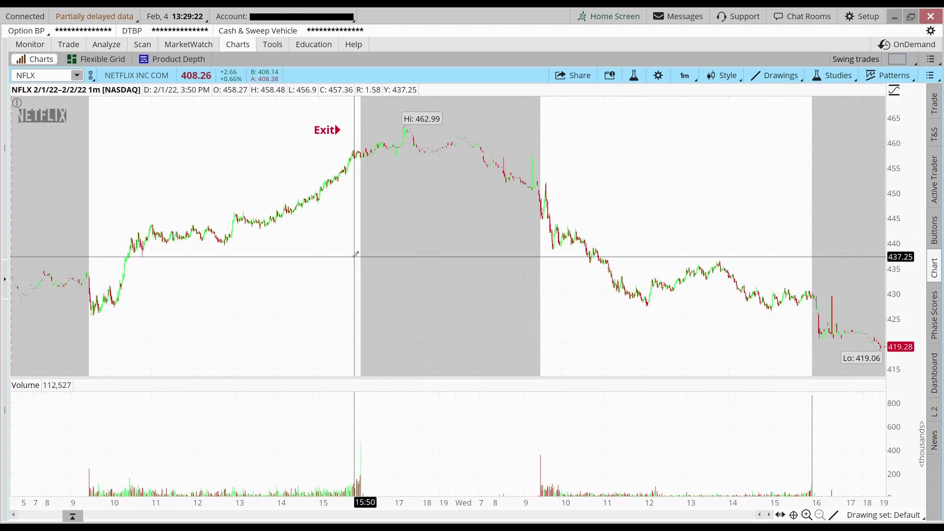
left_click_drag(327, 250, 549, 242)
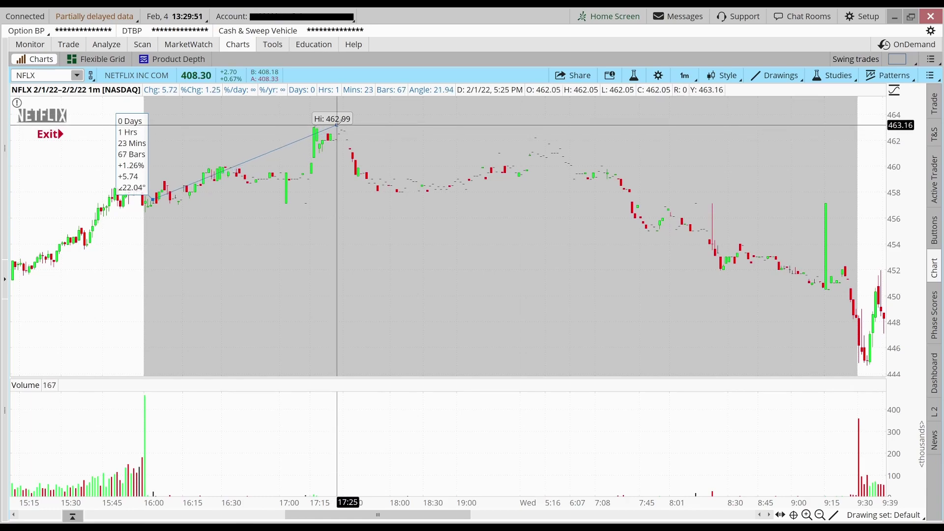
right_click(338, 140)
left_click(338, 139)
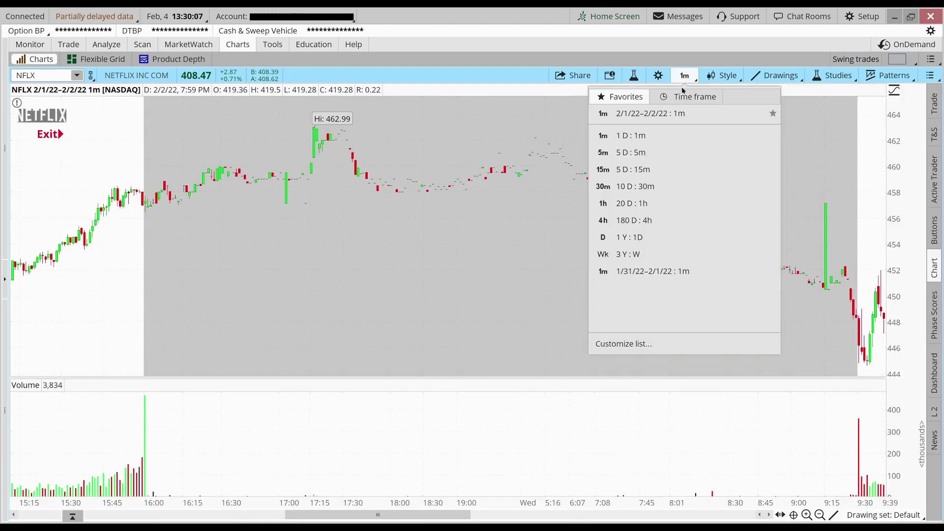
Return NFLX to the 1 Y : 1D time frame, examine the candles from mid-January to the entry and exit, and autozoom the chart.
left_click(675, 235)
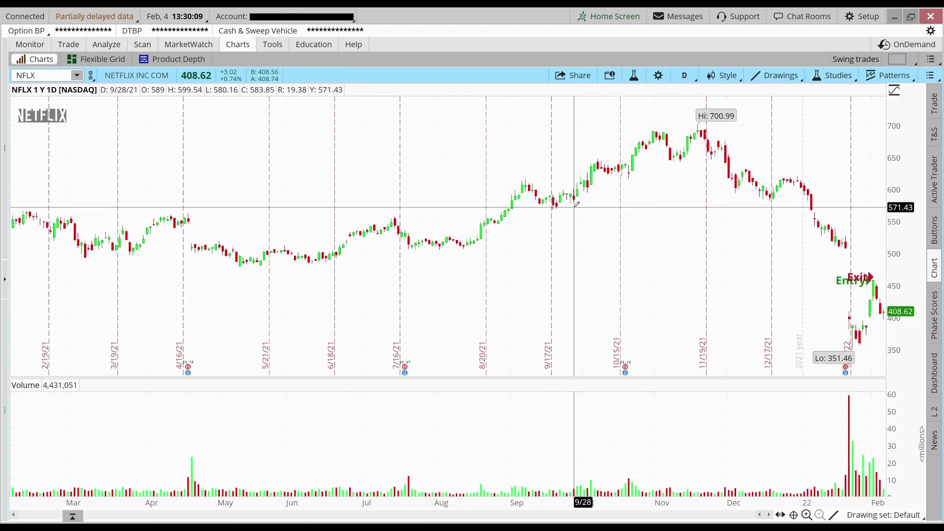
scroll(651, 212, "up", 3)
left_click_drag(446, 187, 646, 164)
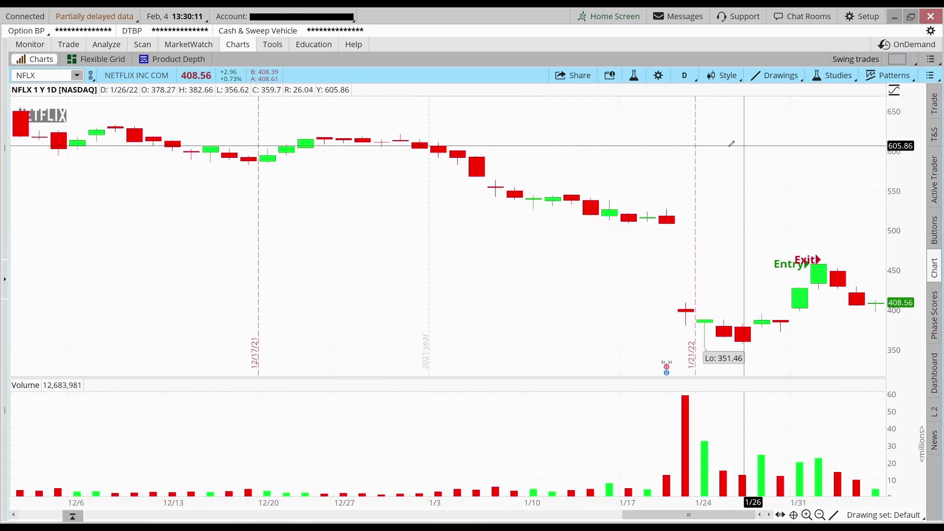
left_click_drag(400, 170, 880, 178)
left_click_drag(433, 186, 850, 189)
right_click(434, 131)
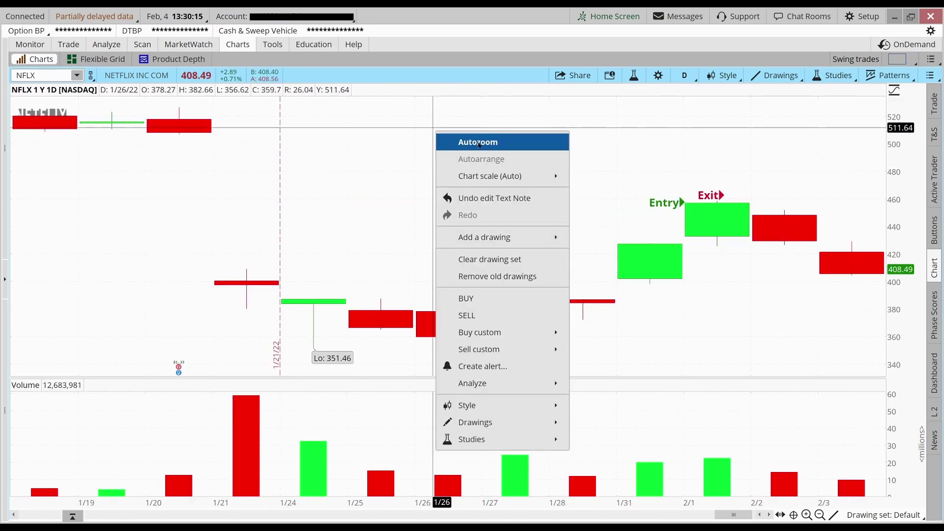
left_click(458, 140)
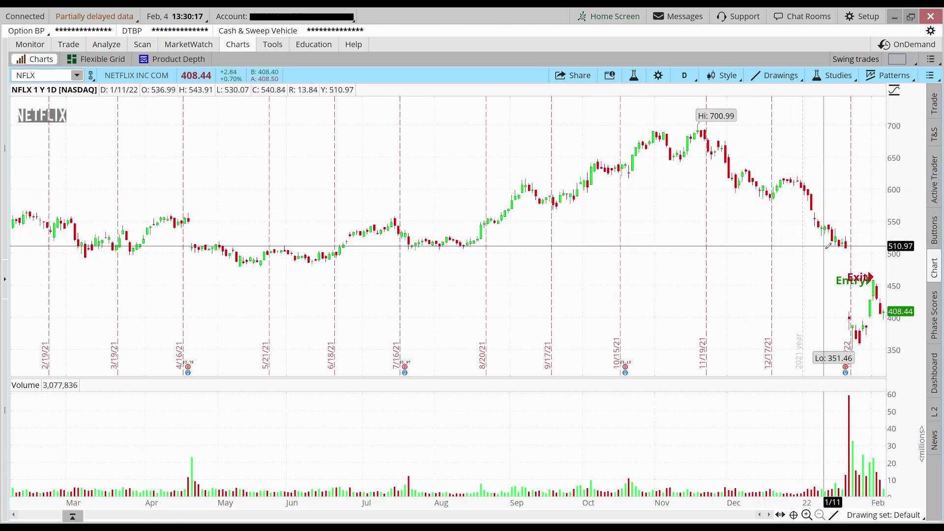
Examine the NFLX decline since November, the January gap down and the candles around the trade, and autozoom the chart again.
left_click_drag(533, 185, 882, 185)
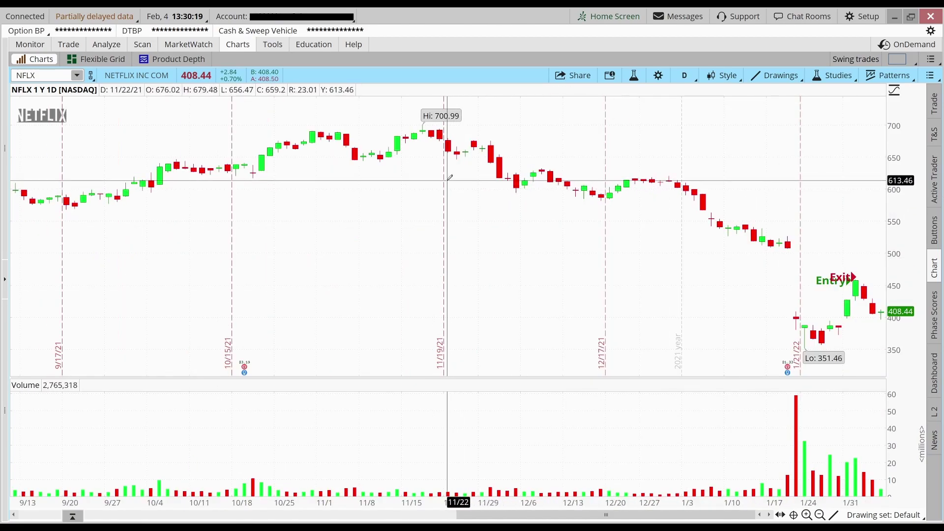
left_click_drag(446, 179, 882, 192)
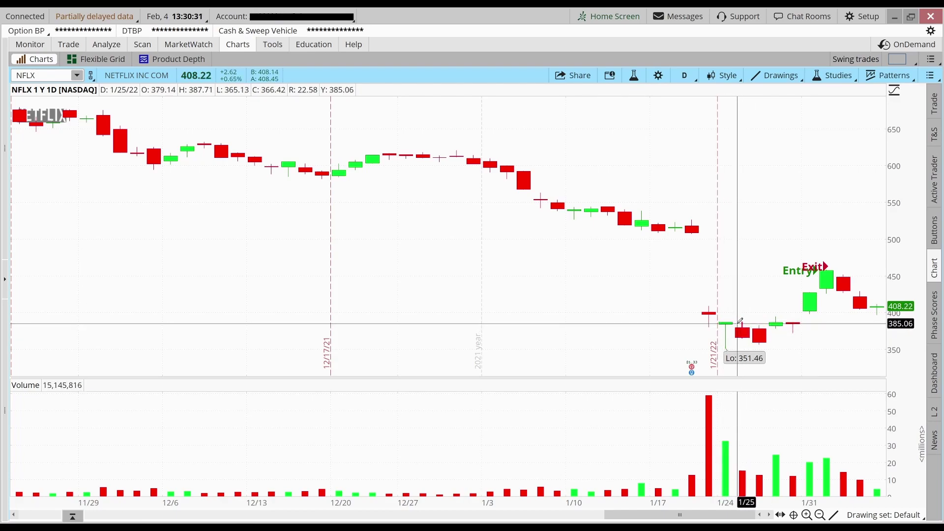
left_click_drag(710, 315, 883, 320)
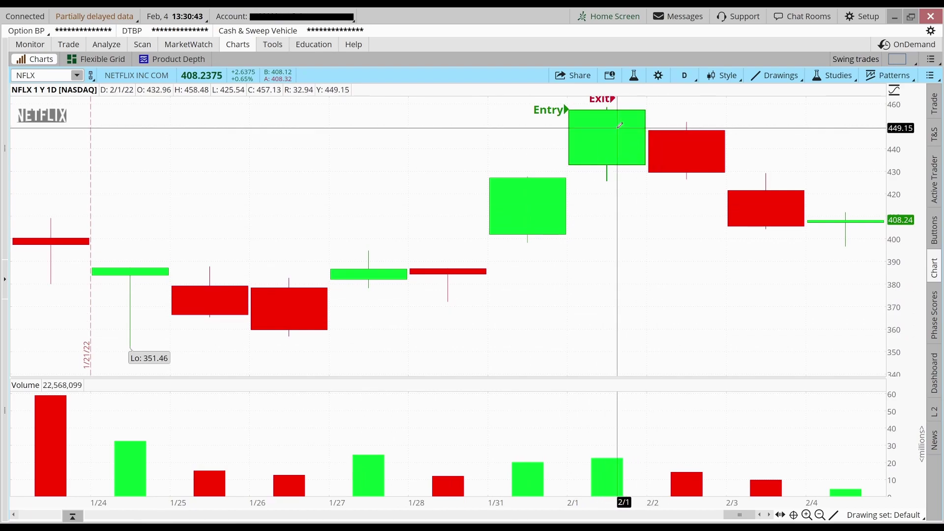
right_click(652, 310)
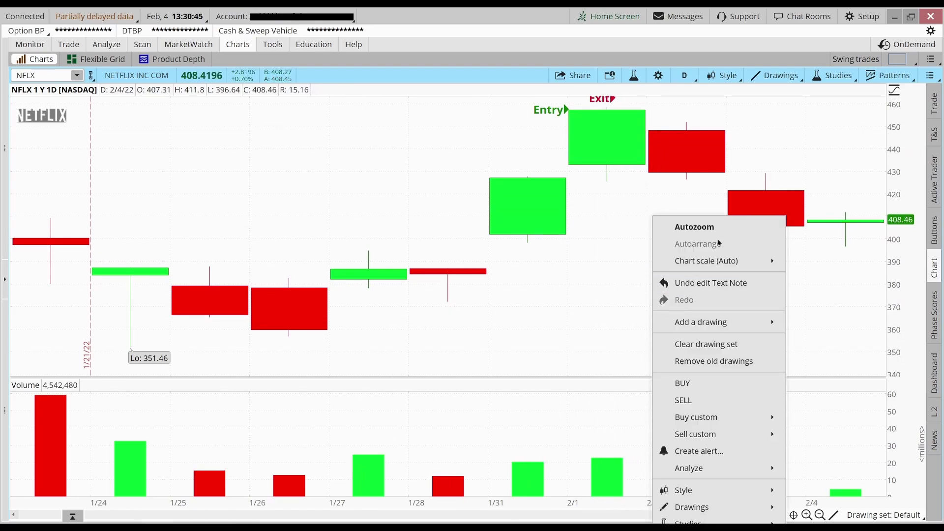
left_click(689, 226)
left_click_drag(721, 226, 620, 209)
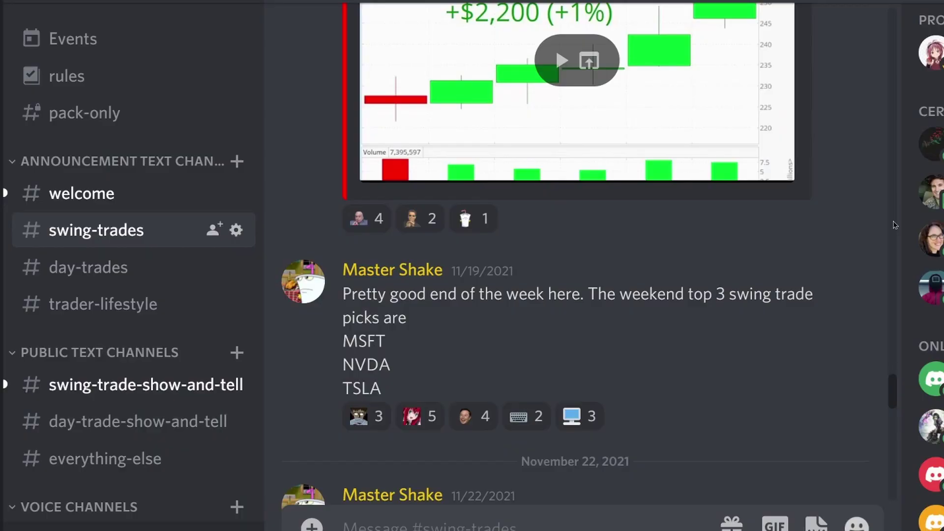
Browse the older November 2021 posts in Discord's swing-trades channel and open the swing-trade-show-and-tell channel.
scroll(895, 226, "up", 10)
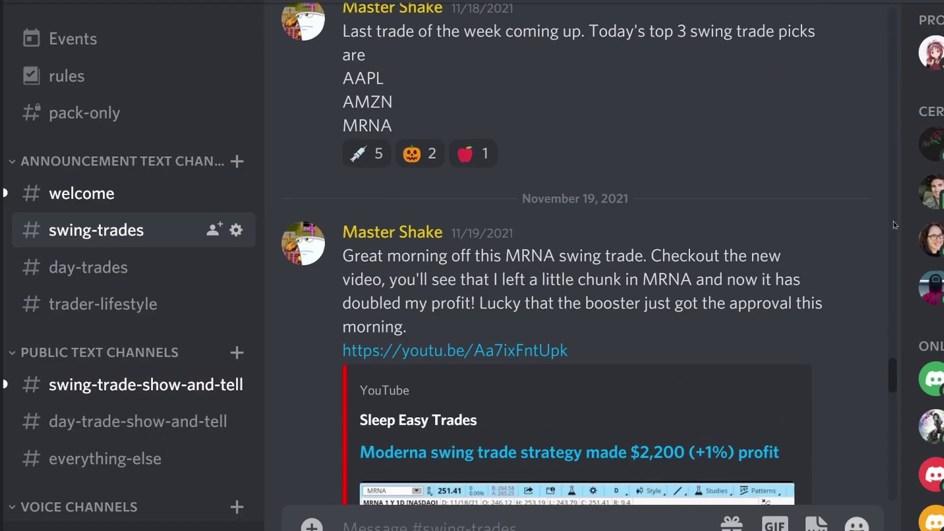
scroll(895, 225, "up", 10)
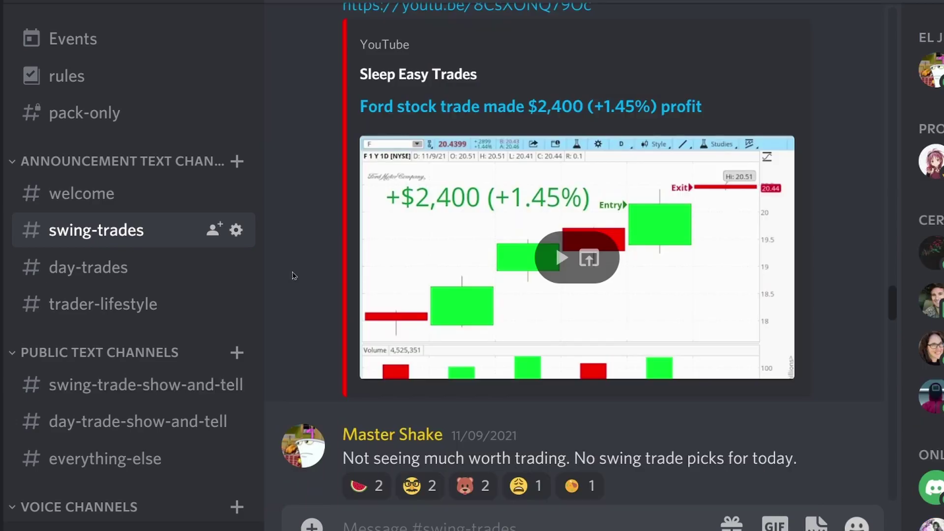
left_click(187, 384)
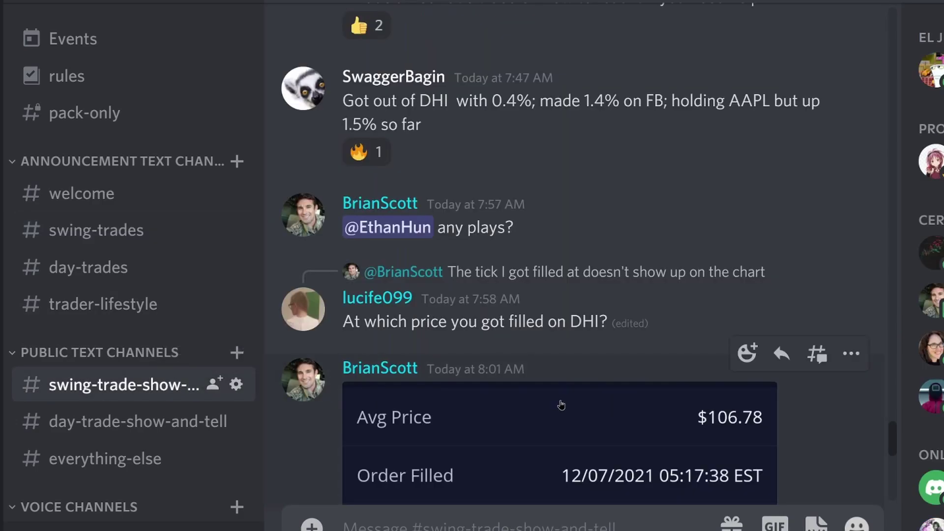